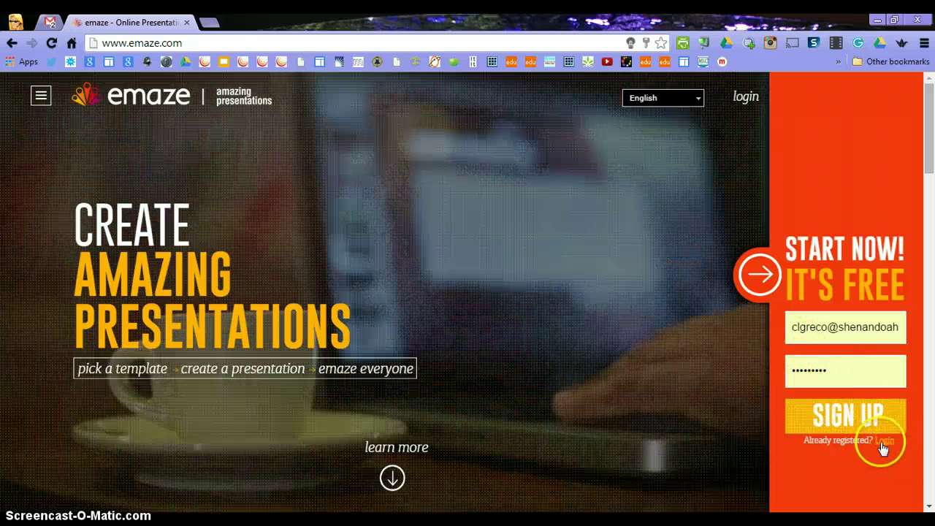
Switch to the login form and log in with the saved account credentials
click(885, 441)
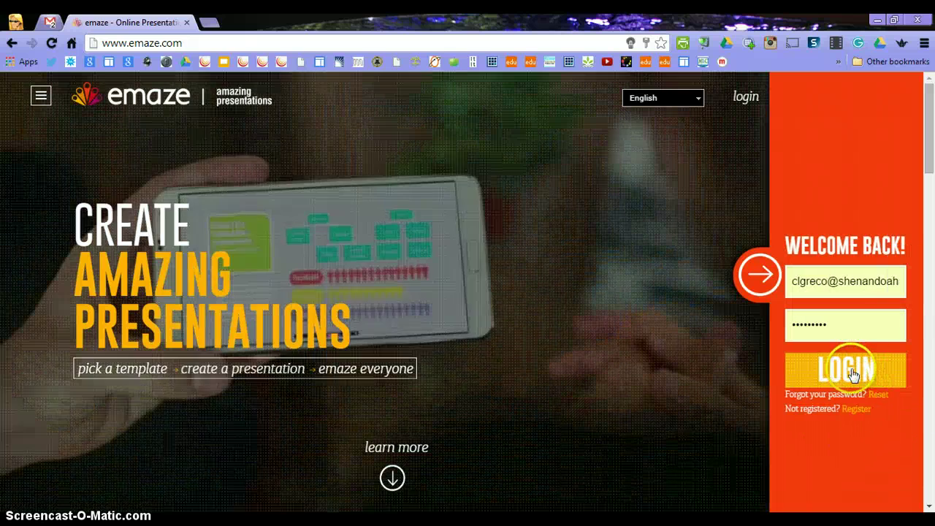
click(847, 369)
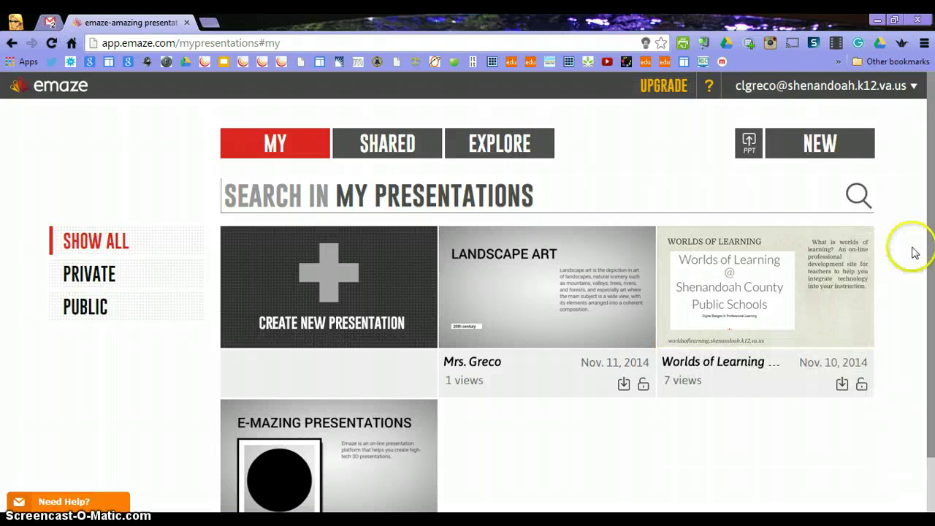
Start a new presentation, then preview and close the Newspaper template's themes
drag(931, 249, 932, 274)
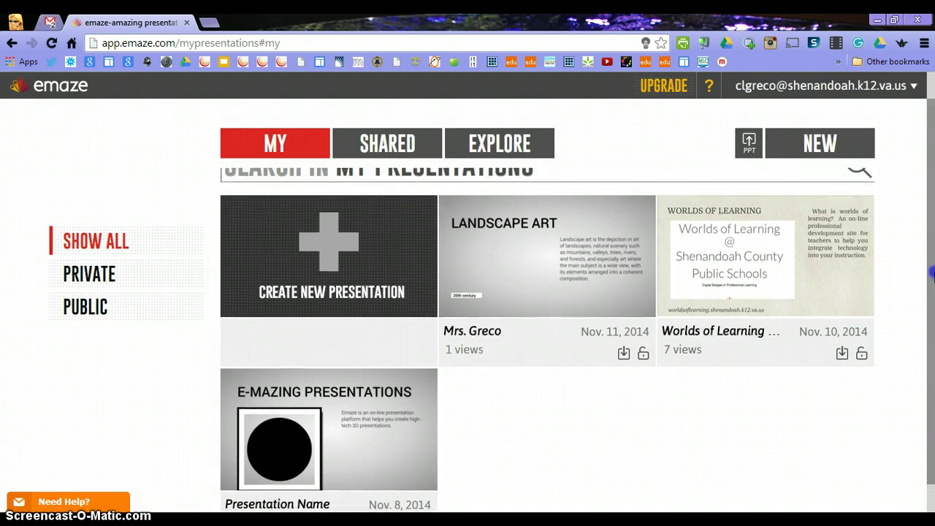
click(333, 243)
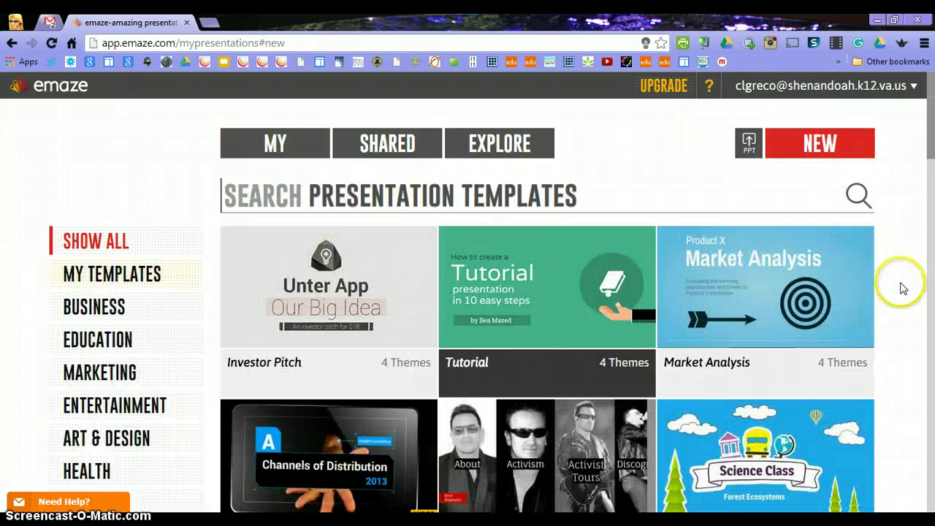
drag(930, 151, 931, 333)
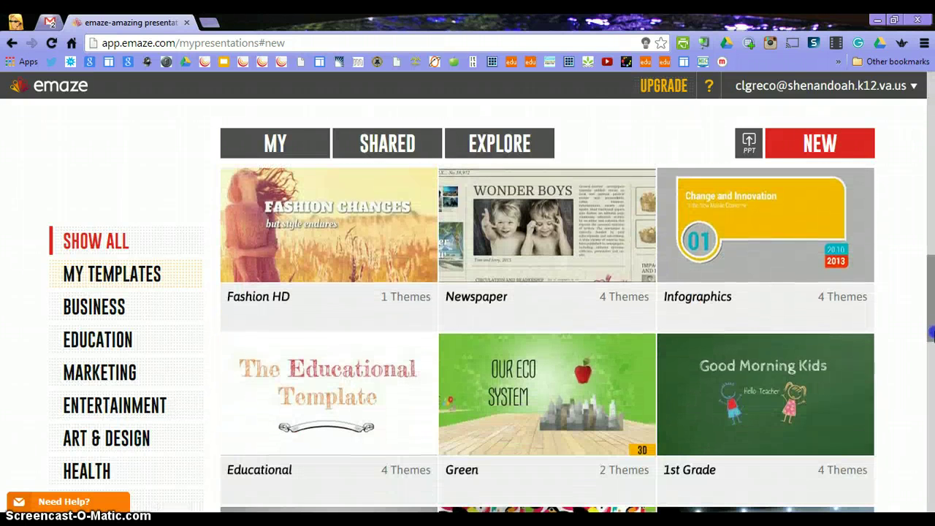
click(574, 277)
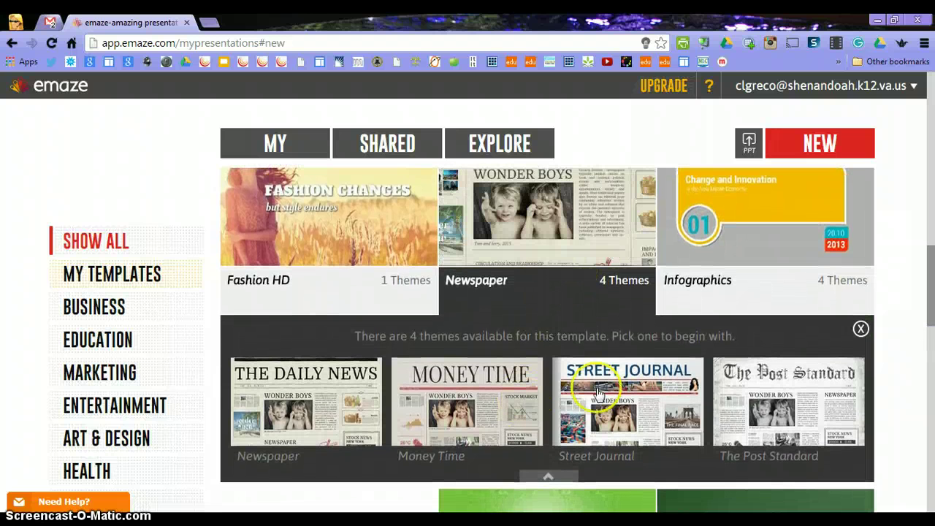
click(861, 330)
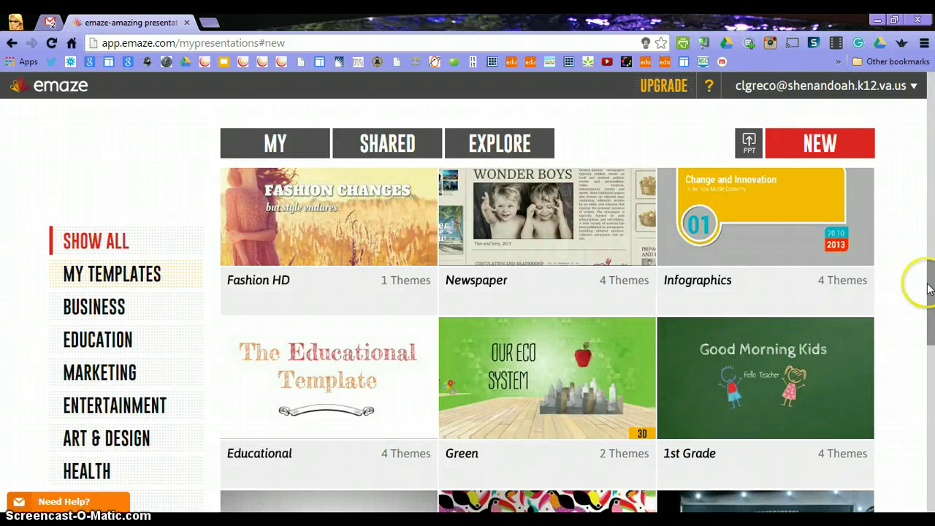
Reopen the new-presentation templates and scroll through the template list
drag(931, 296, 930, 319)
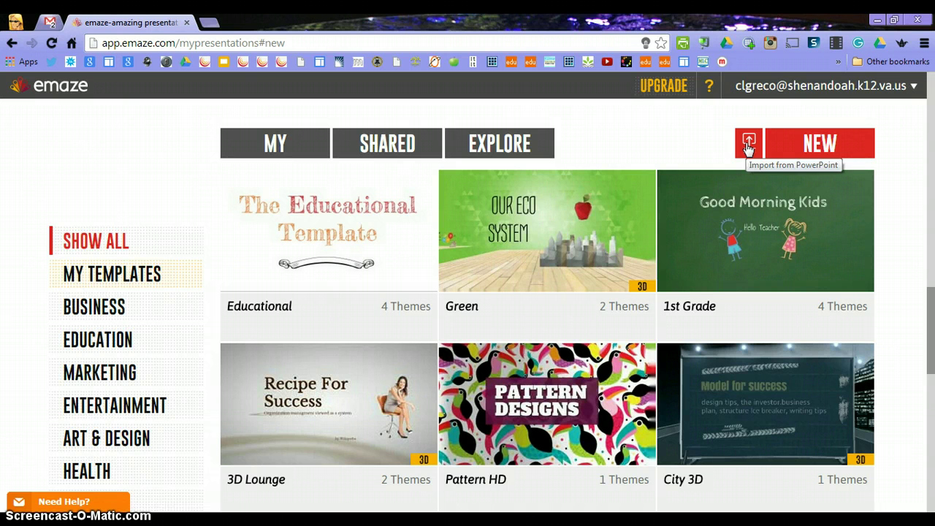
click(828, 150)
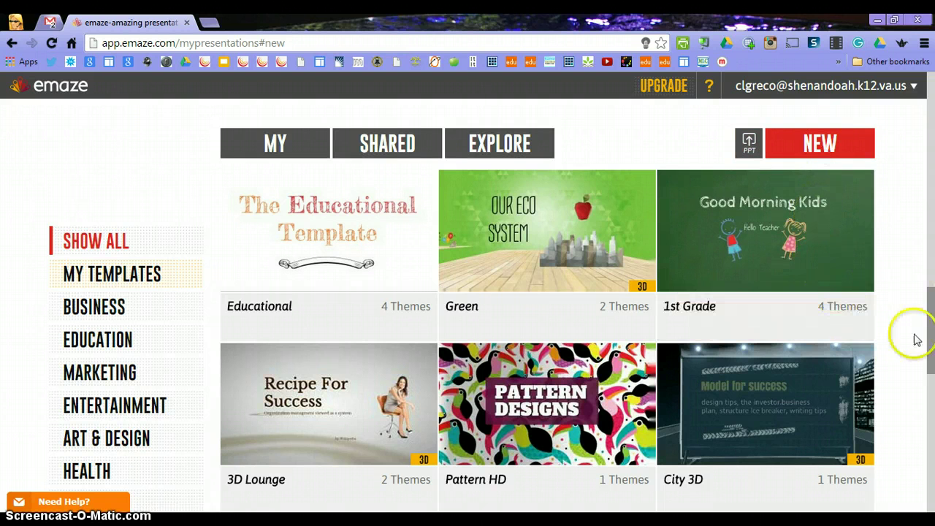
drag(931, 359, 931, 449)
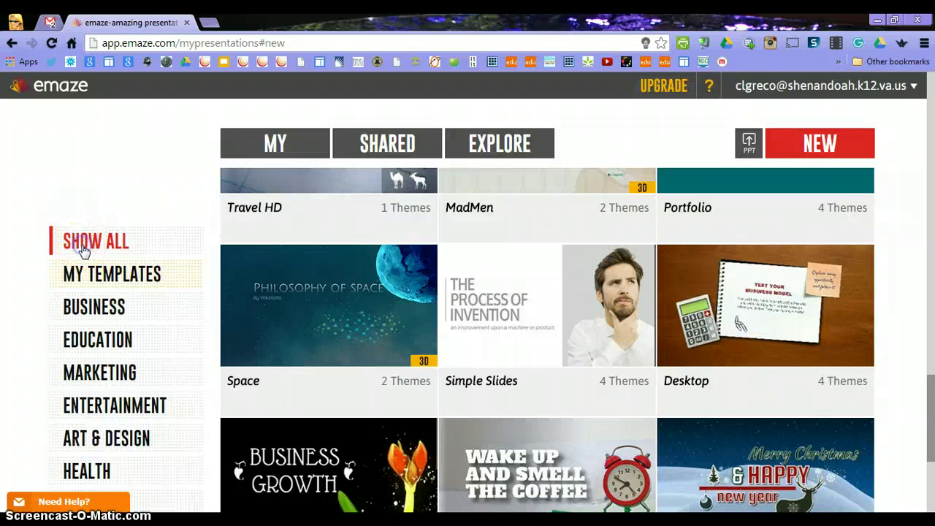
drag(929, 433, 918, 226)
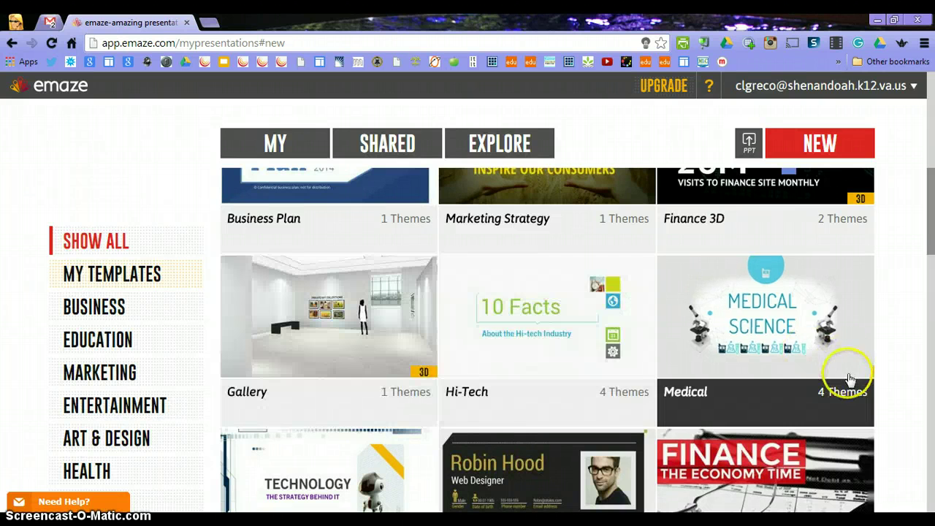
Choose the Gallery template's Landscape Art theme for the new presentation
click(314, 320)
click(313, 317)
click(566, 447)
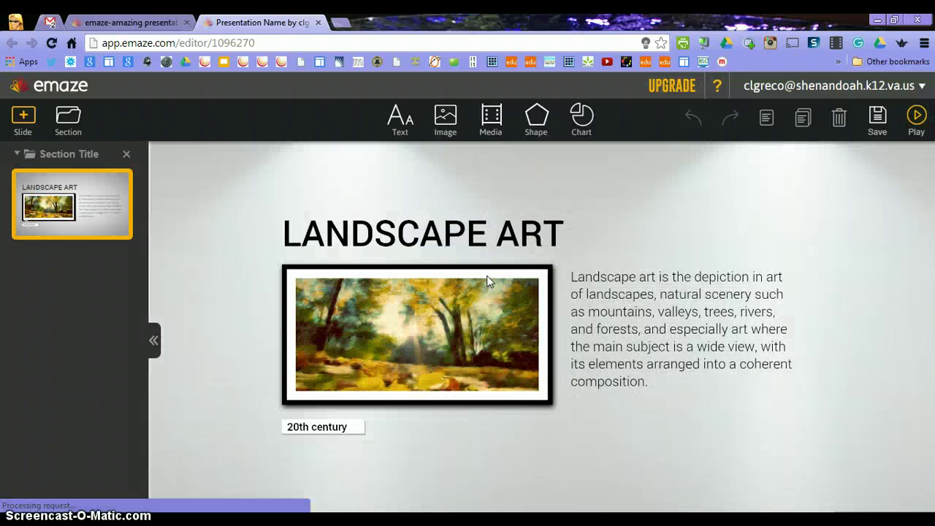
Look over the text box types, then select and deselect the LANDSCAPE ART title unchanged
click(407, 136)
drag(416, 171, 418, 230)
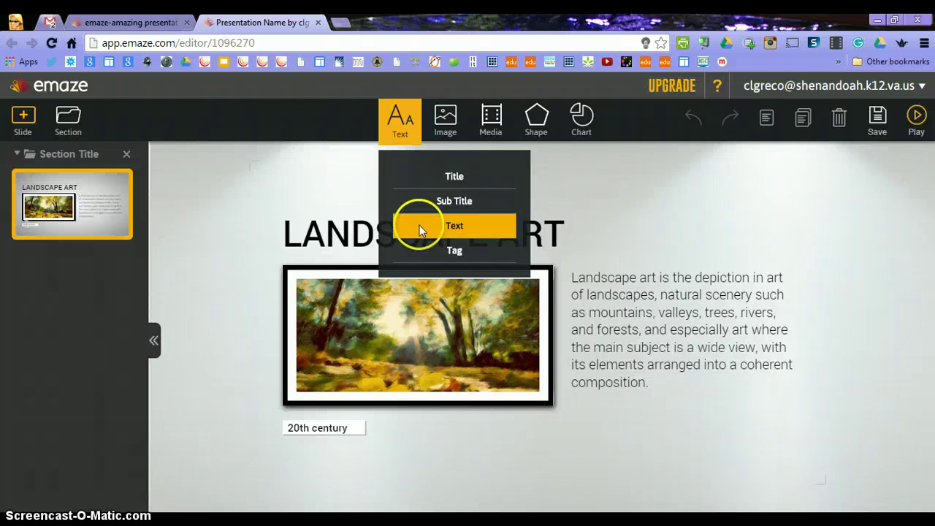
click(358, 234)
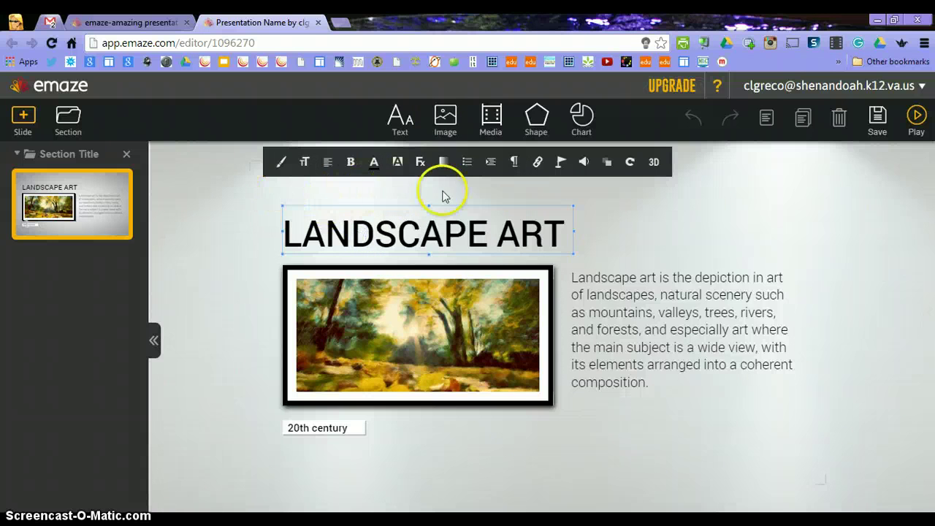
click(685, 215)
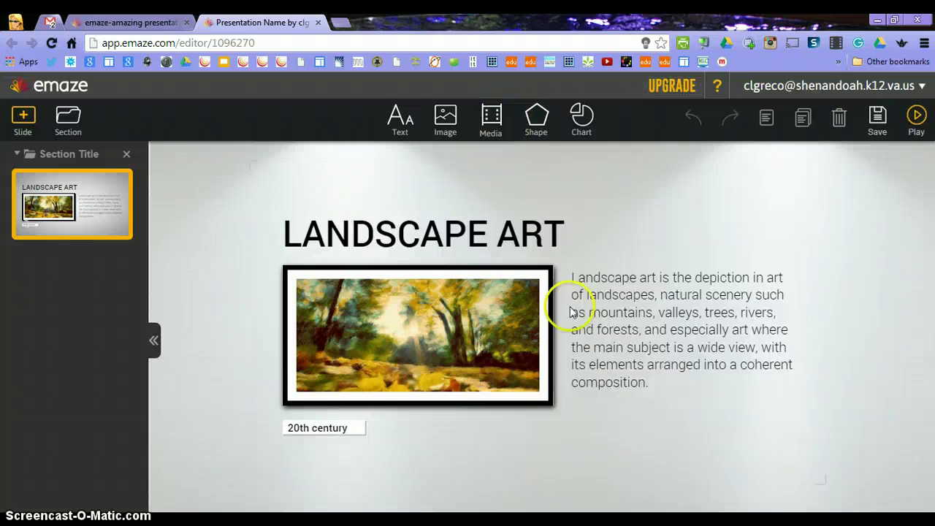
Browse the video/audio, shapes and chart insert options
click(490, 121)
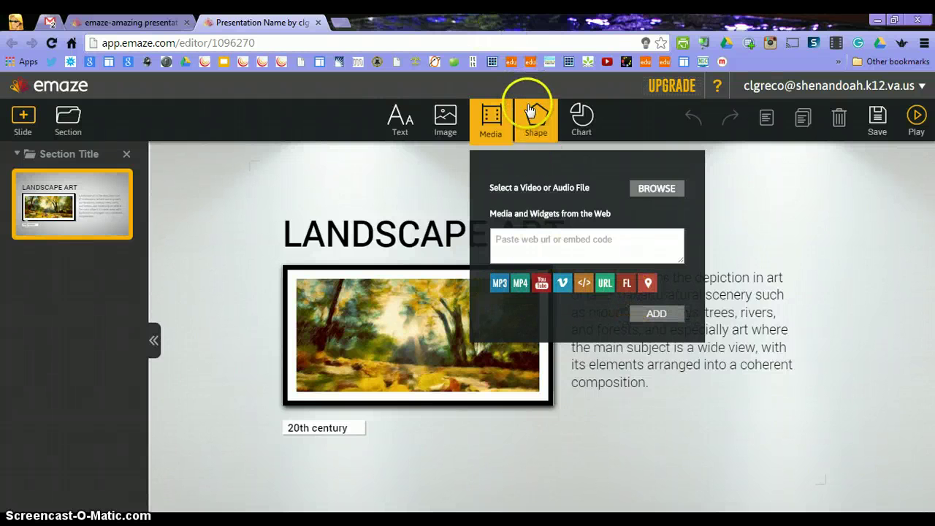
click(539, 120)
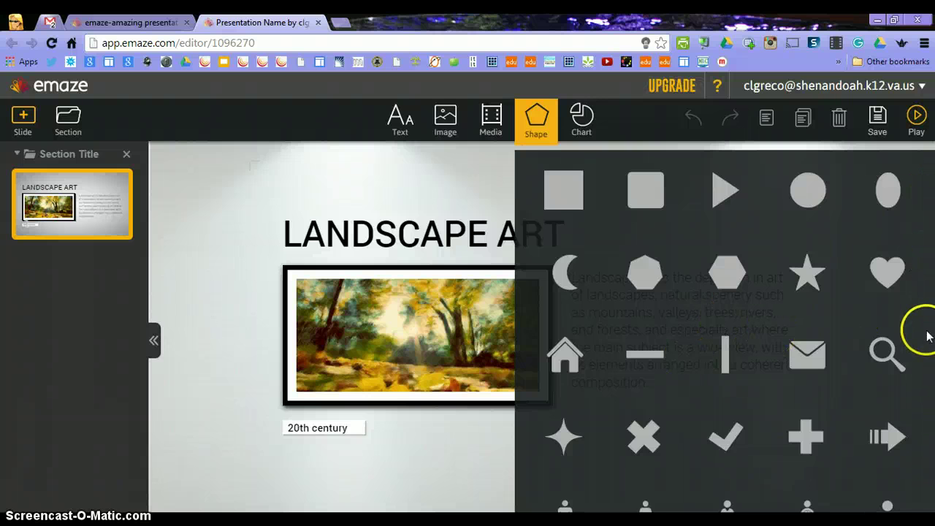
click(583, 118)
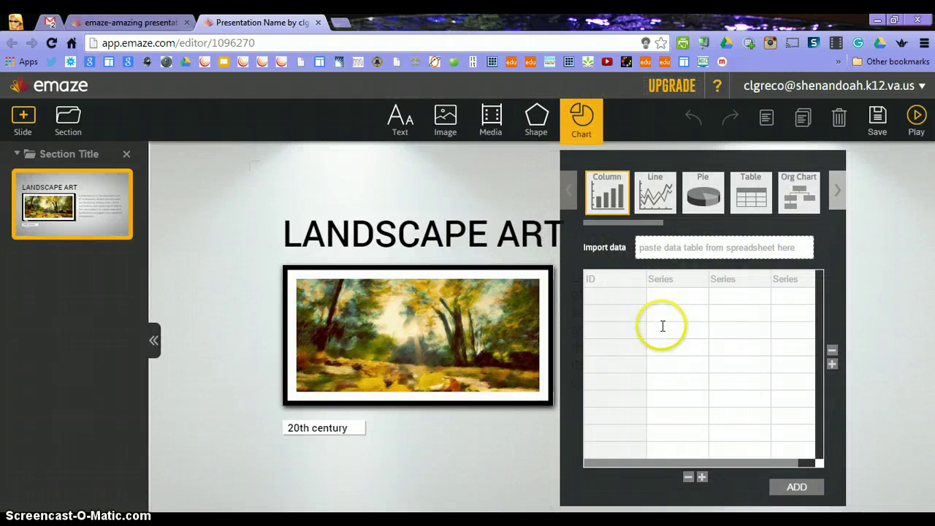
Page through chart types like Bar and Doughnut, close charts unused, and open the slide gallery
click(837, 190)
click(836, 190)
click(836, 190)
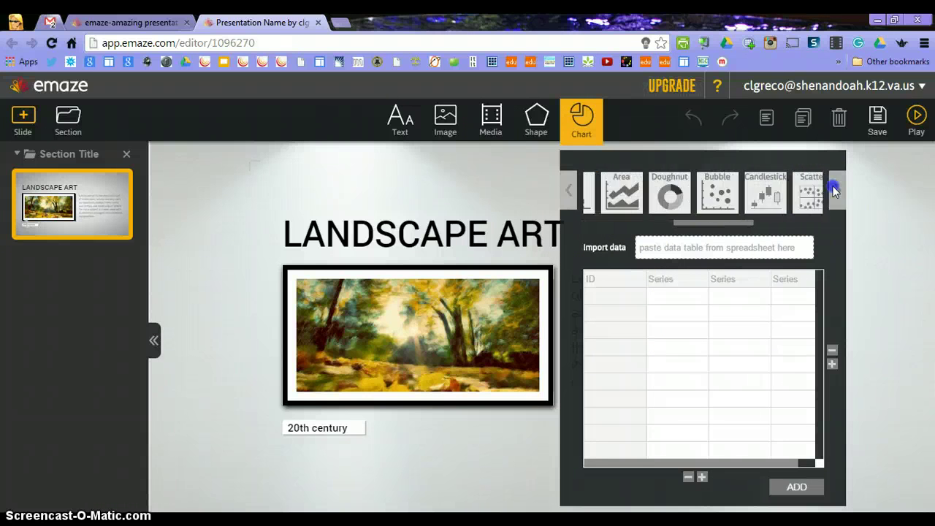
click(836, 190)
click(836, 190)
click(573, 188)
click(570, 189)
click(570, 188)
click(570, 189)
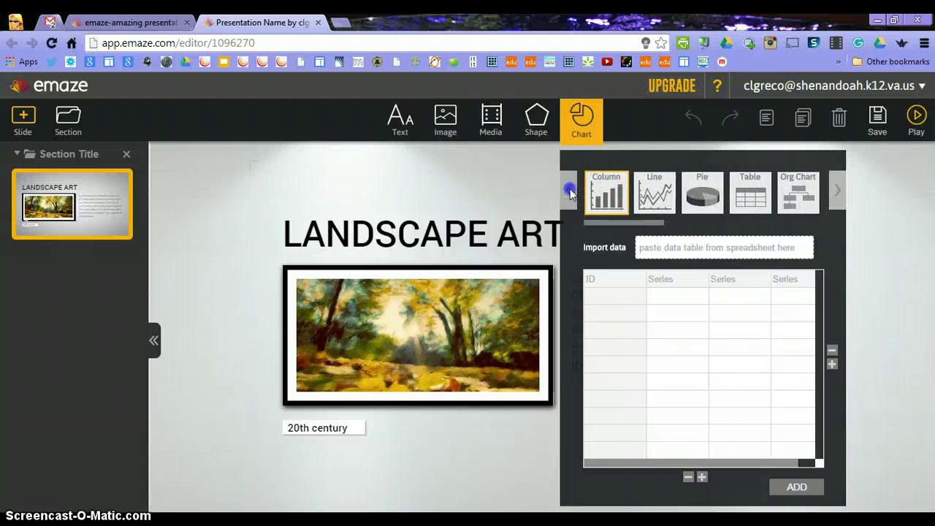
click(308, 178)
click(23, 120)
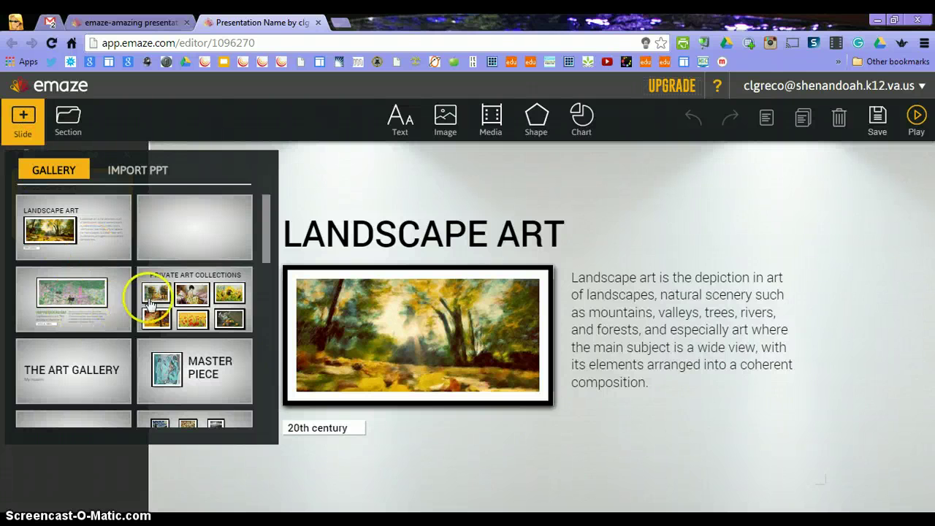
Add the Private Art Collections and Master Piece slides from the gallery
click(202, 312)
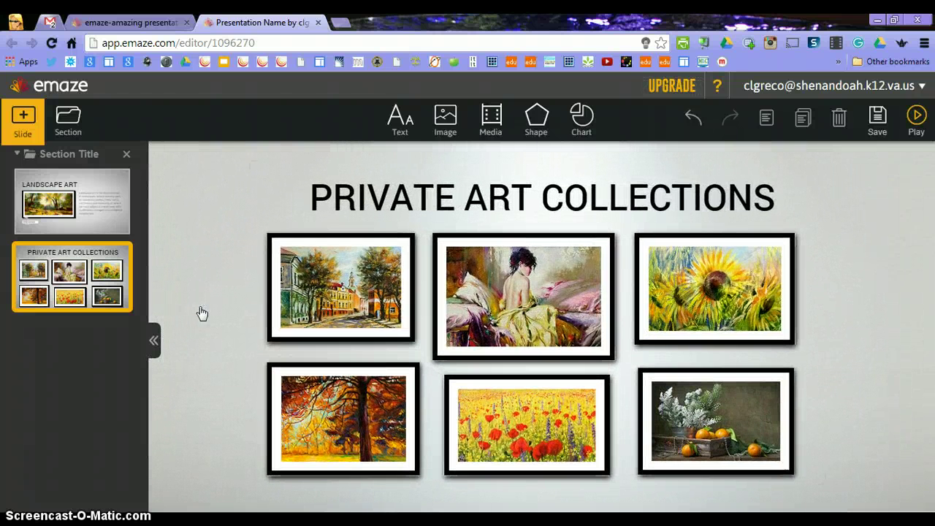
click(146, 265)
click(24, 119)
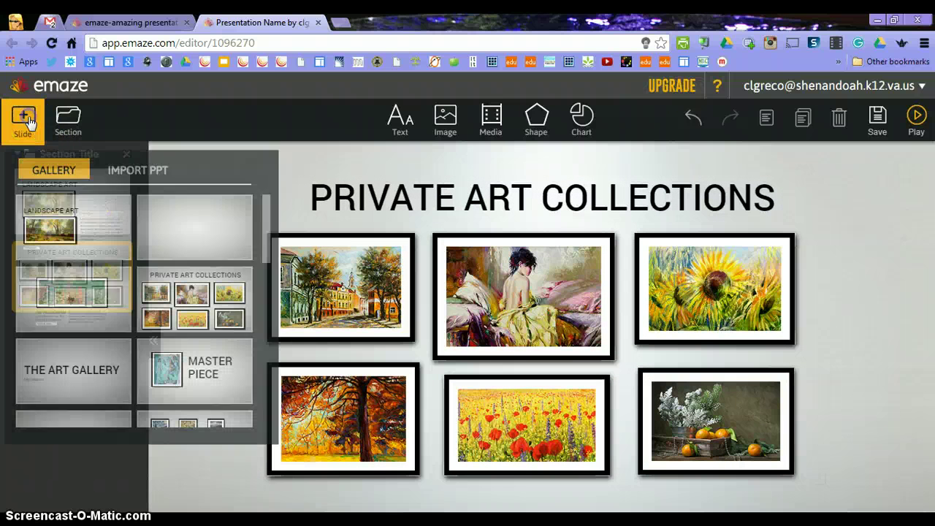
click(176, 375)
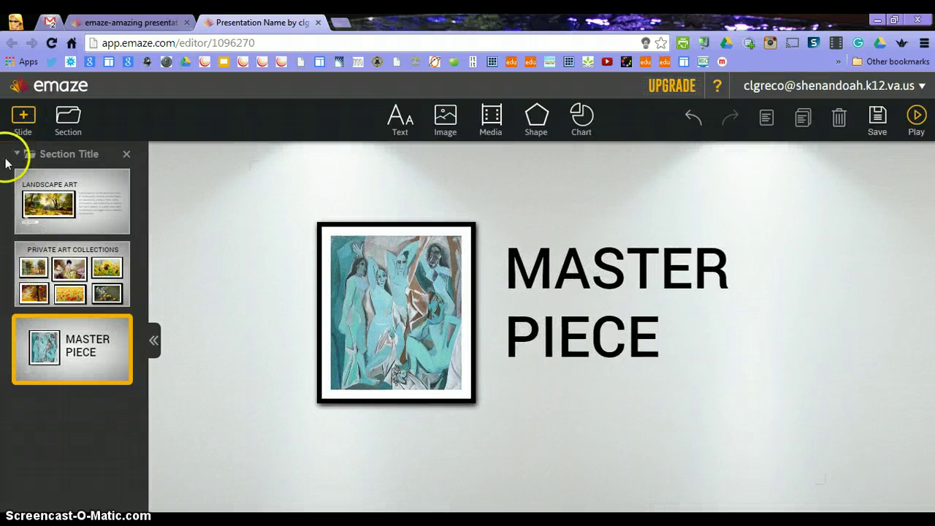
Add the 3D pie chart slide from further down the slide gallery
click(24, 117)
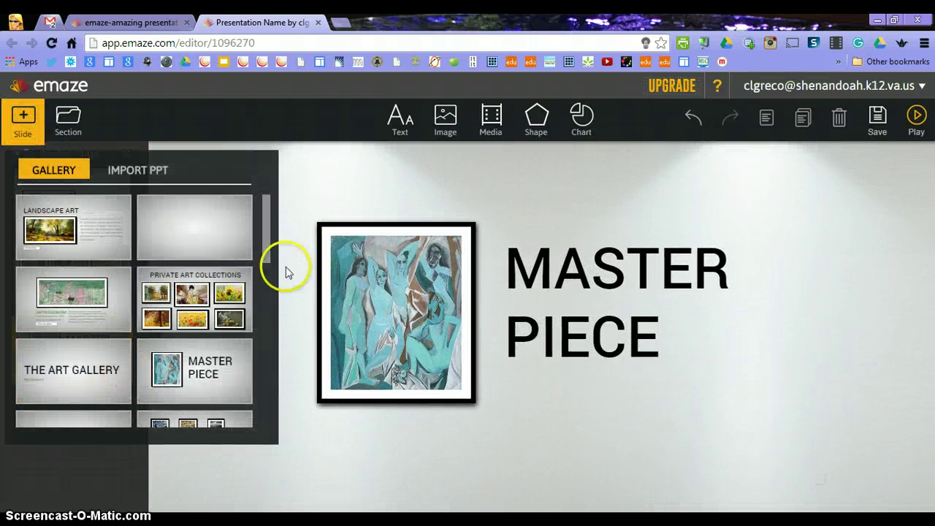
drag(265, 255, 276, 377)
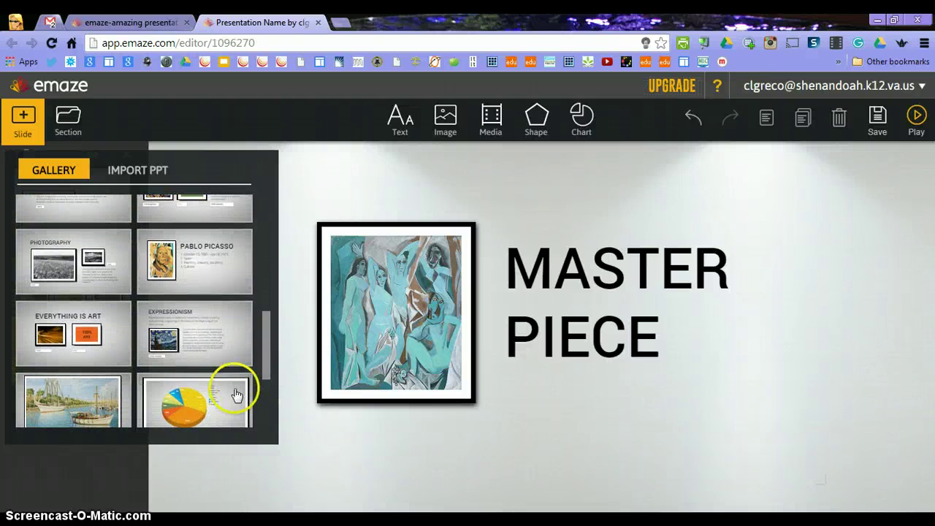
click(179, 401)
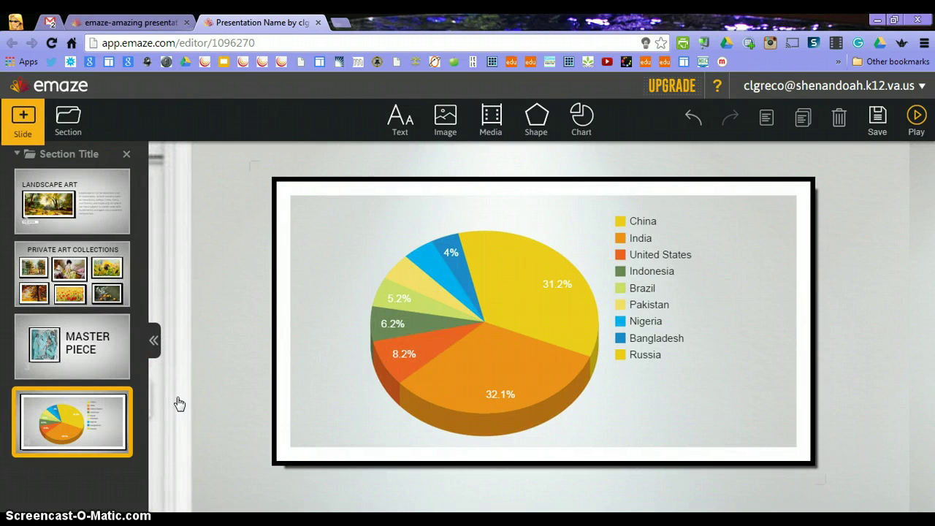
Save the presentation, naming it 'Test Presentation'
click(876, 119)
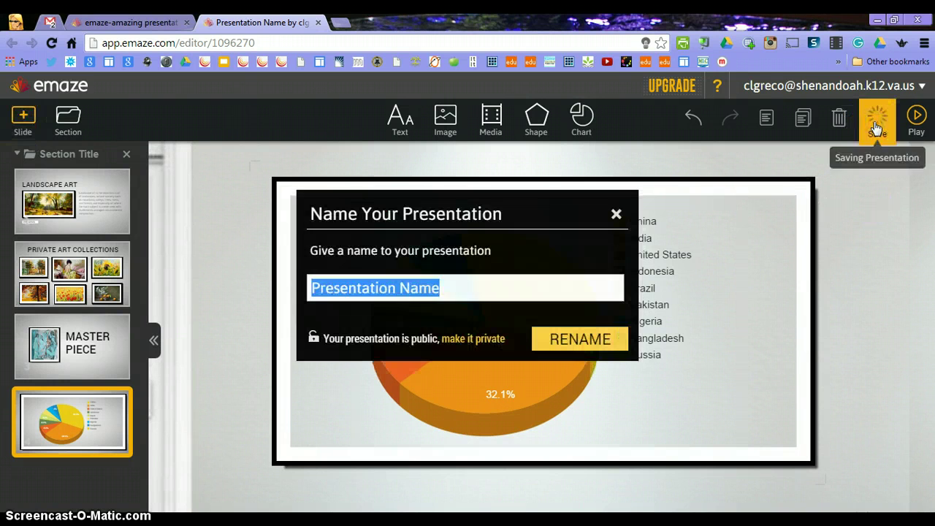
text(Test)
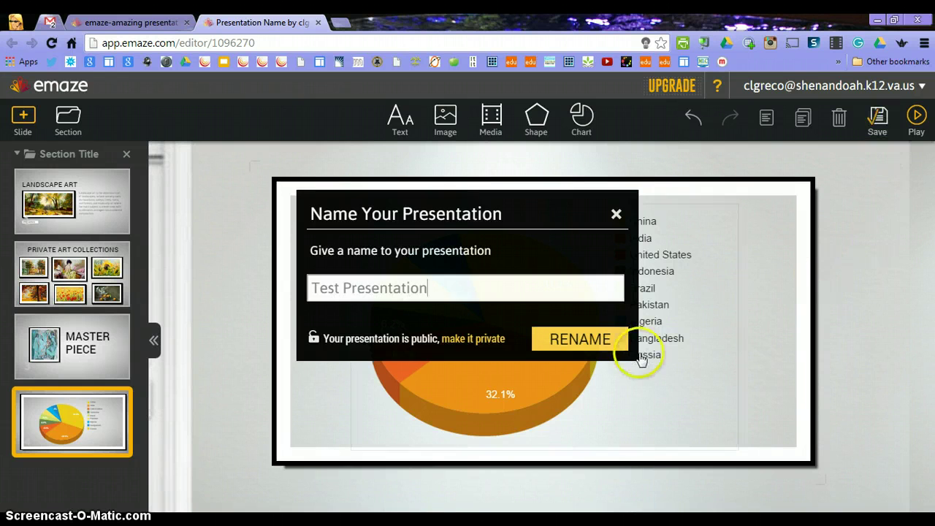
click(605, 340)
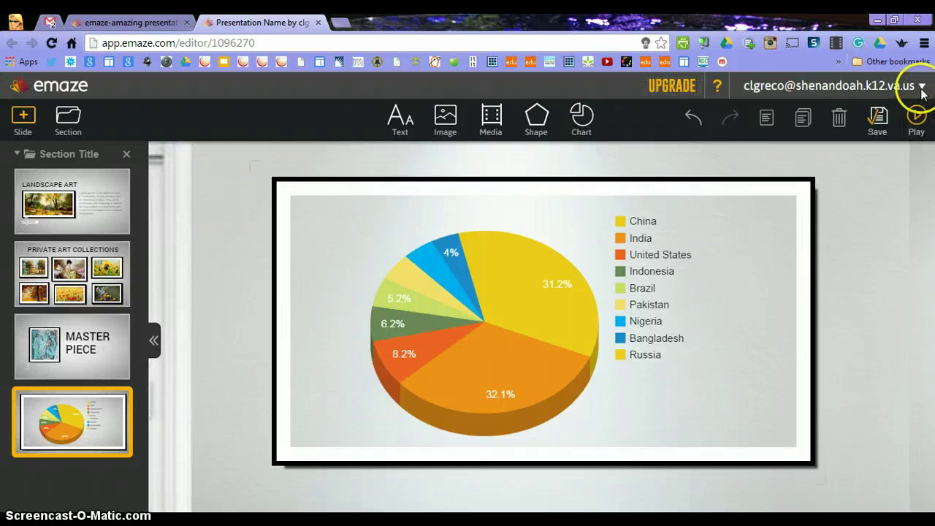
Play the slideshow to its end, restart from Landscape Art, and show sharing and export options
click(917, 126)
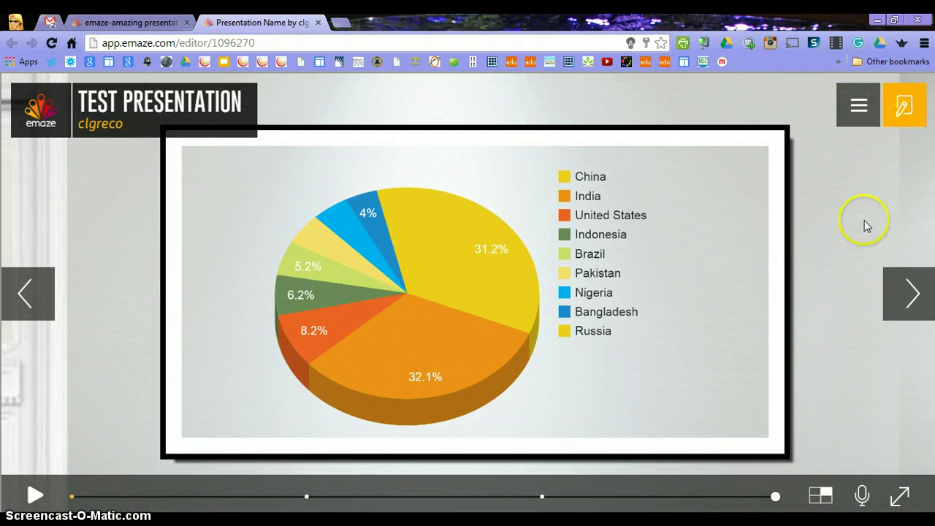
click(908, 285)
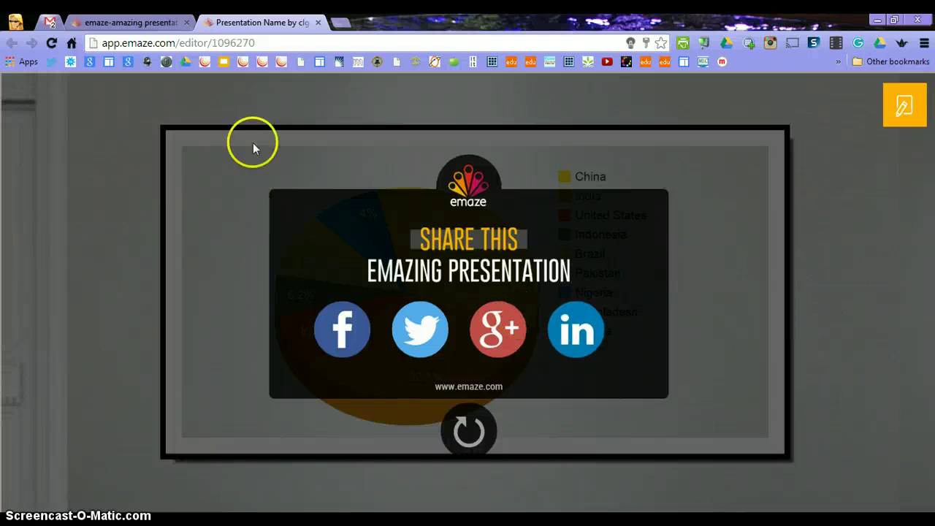
click(455, 437)
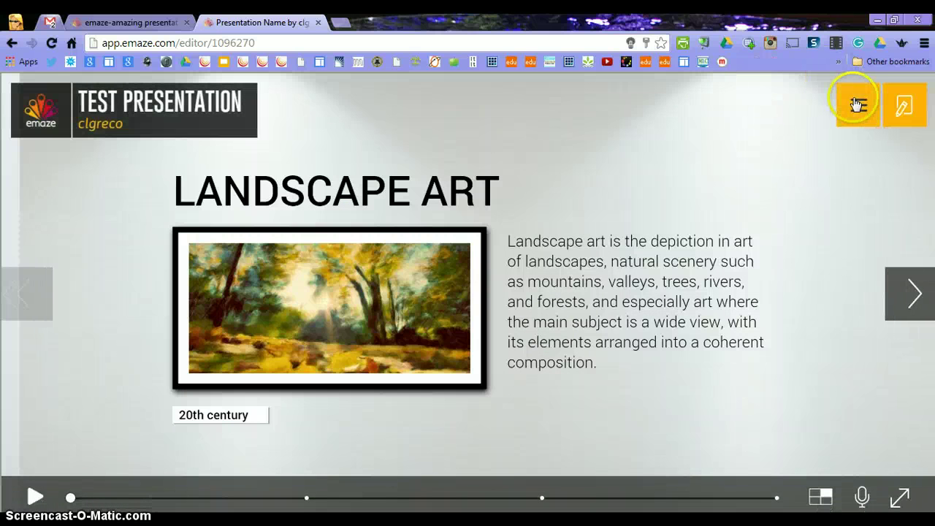
click(857, 106)
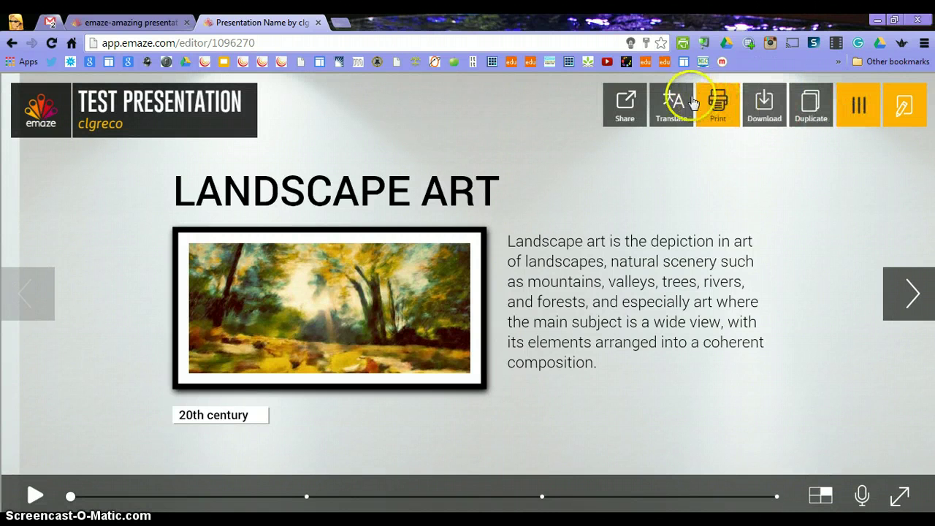
click(627, 115)
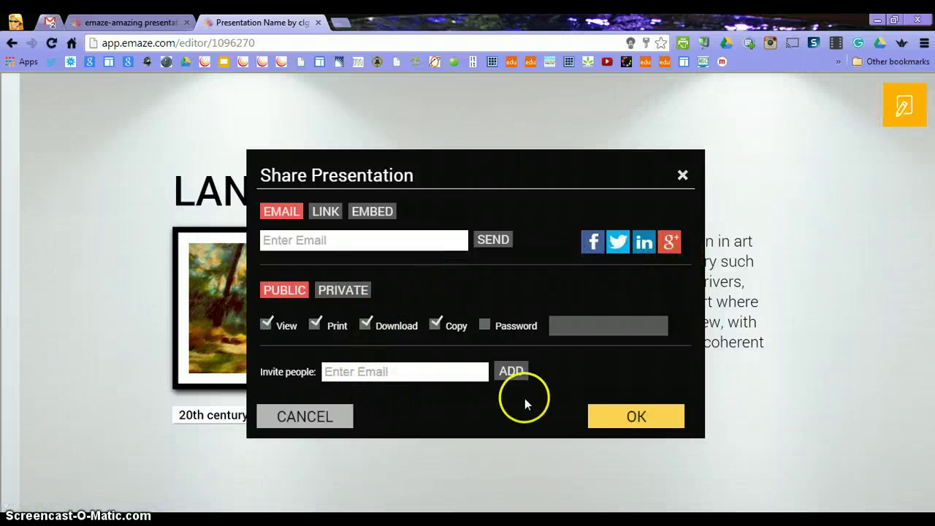
click(635, 418)
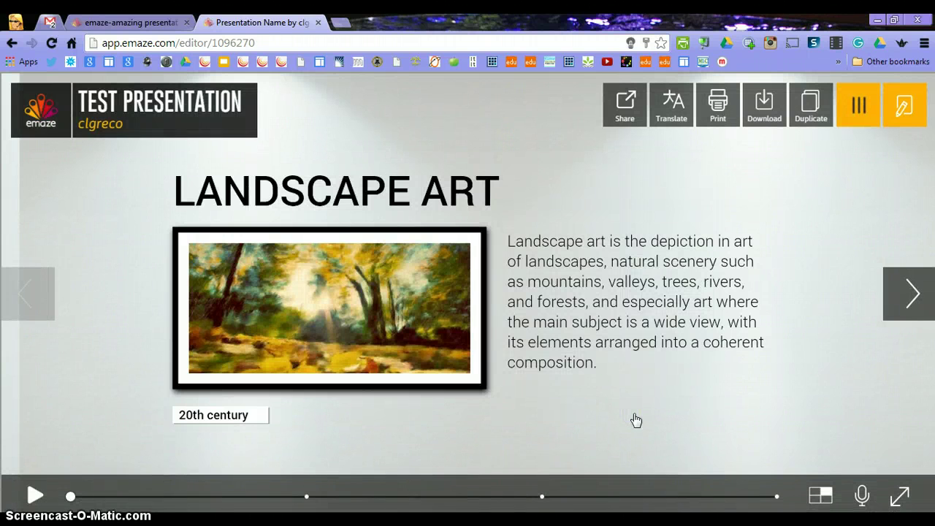